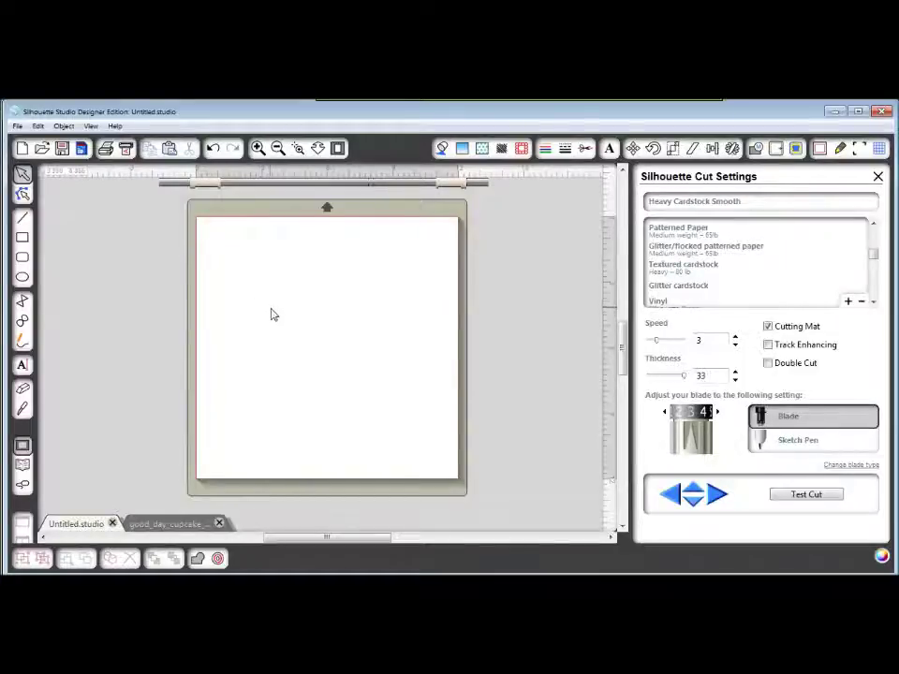
Draw an oval about 7.145 in by 4.755 in in the upper middle of the page.
left_click(22, 278)
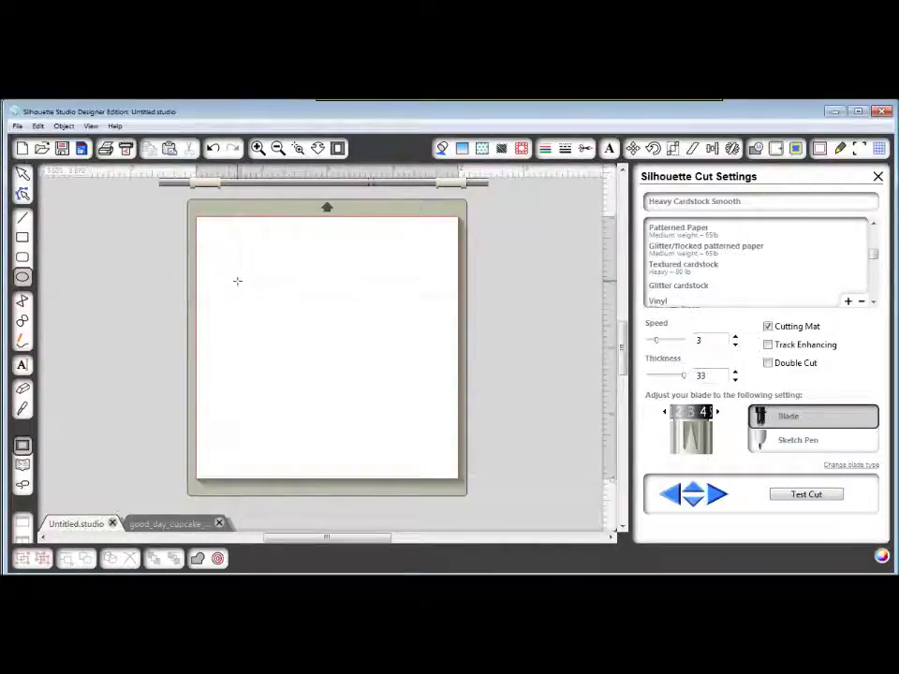
left_click_drag(237, 281, 394, 387)
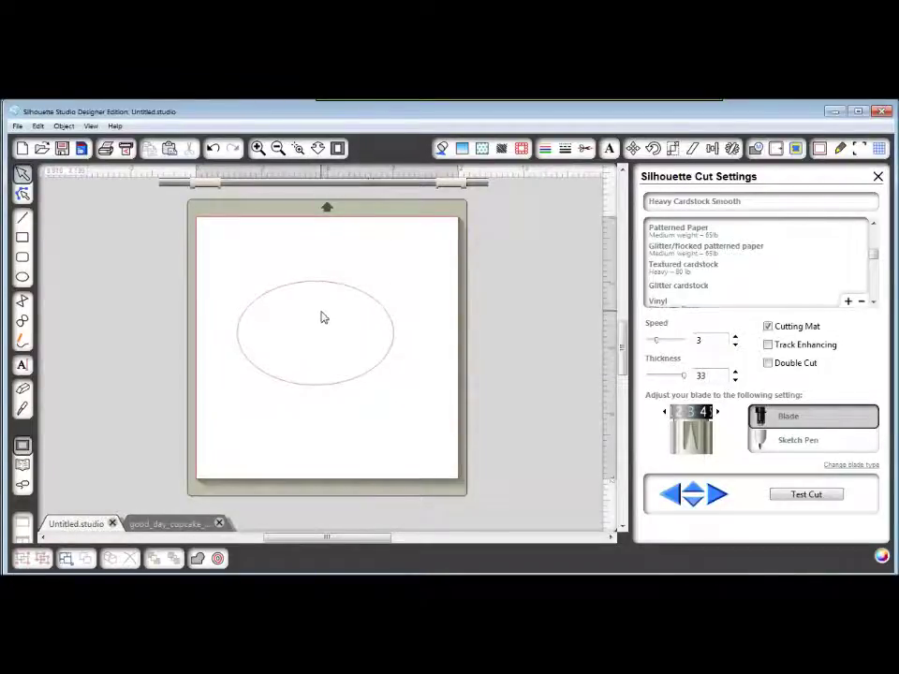
Add a text object with a row of 17 o's and a second row of 8 o's.
left_click(23, 366)
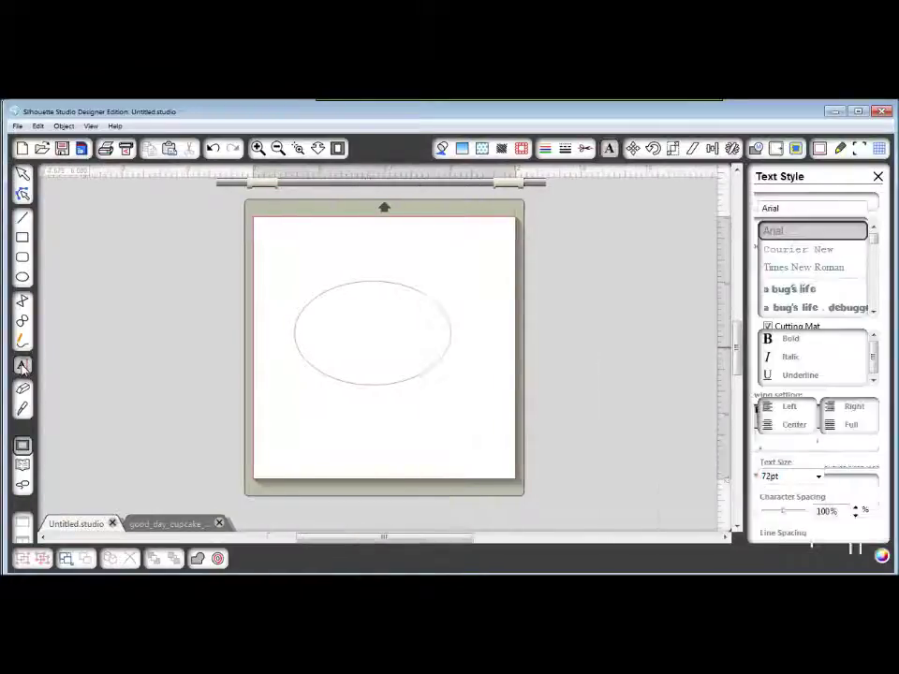
left_click(260, 246)
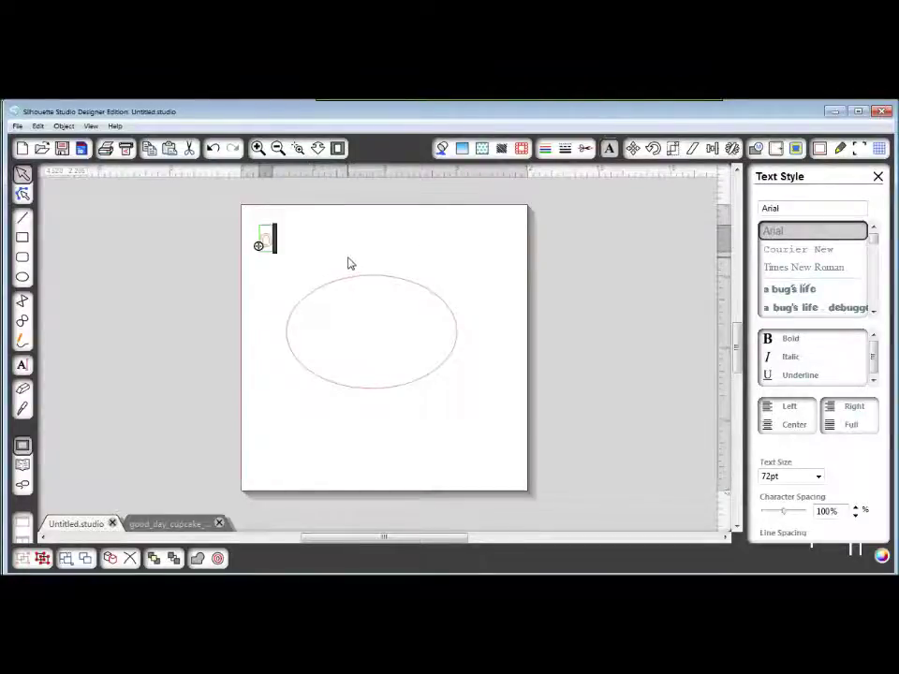
type("ooooooooooo")
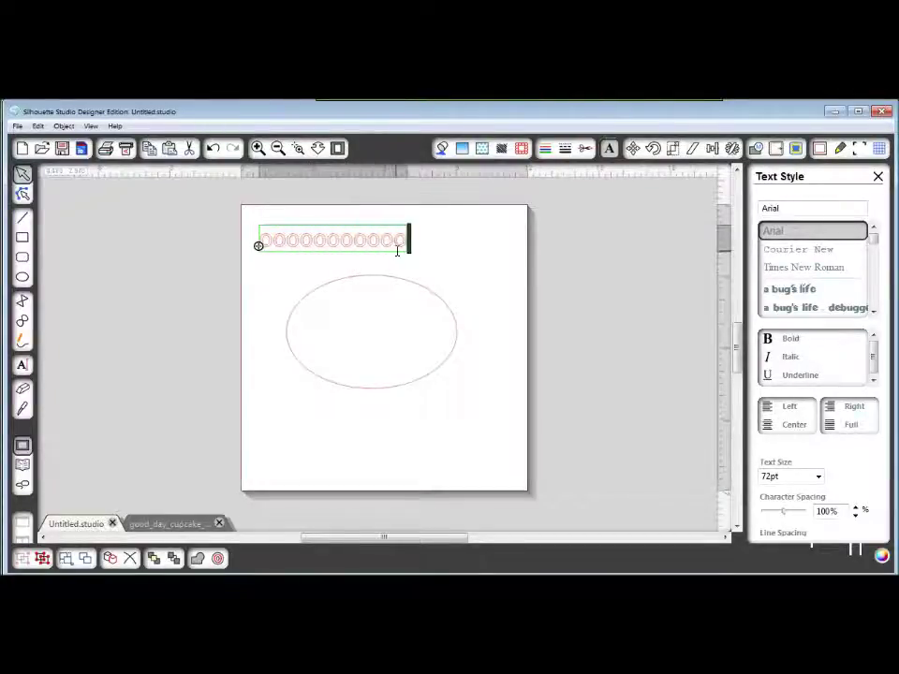
type("oooooo")
key("Return")
type("oooo")
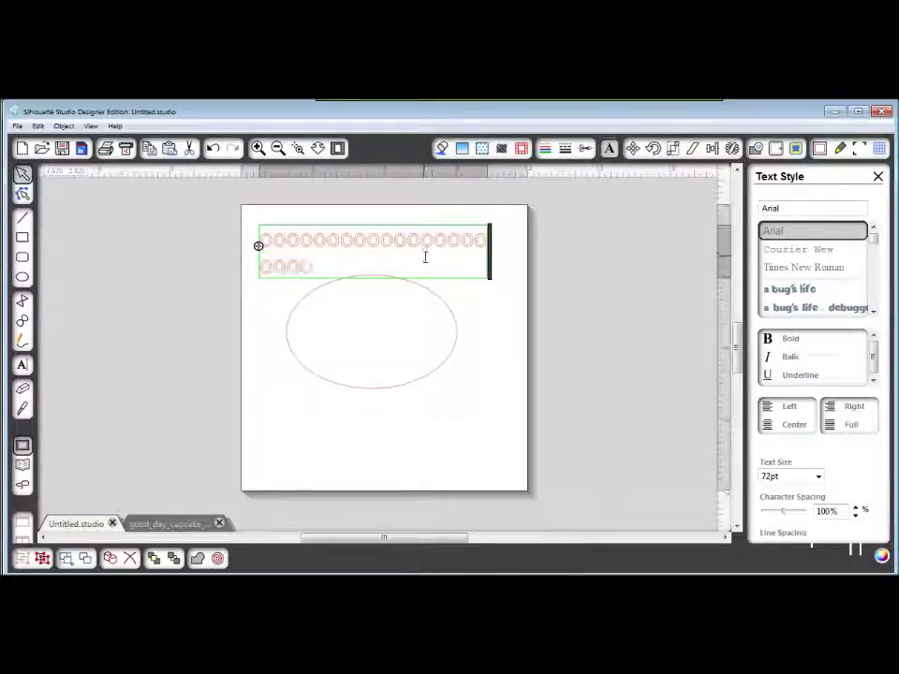
type("oooo")
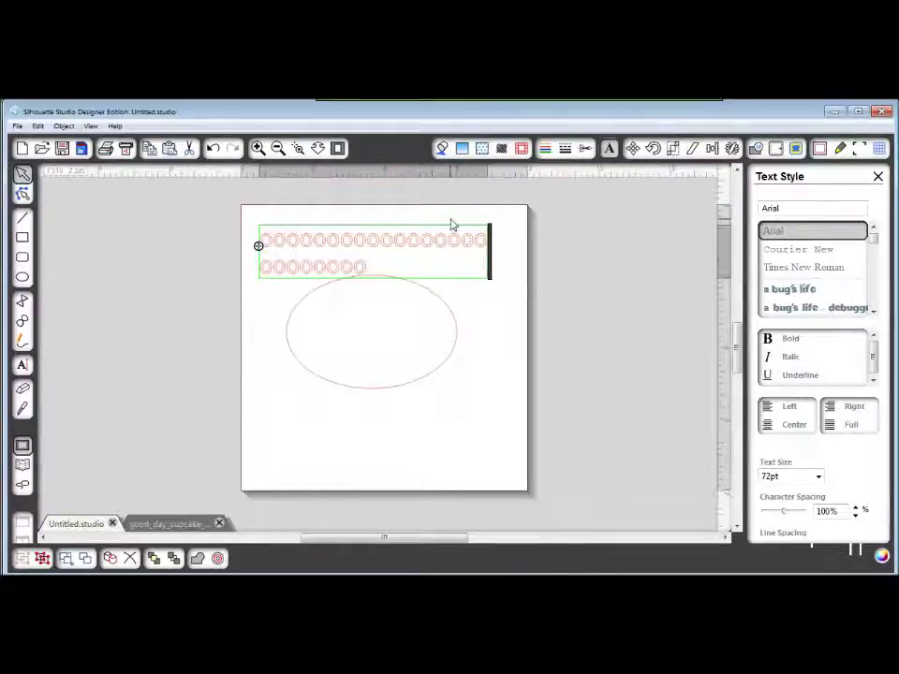
left_click(417, 242)
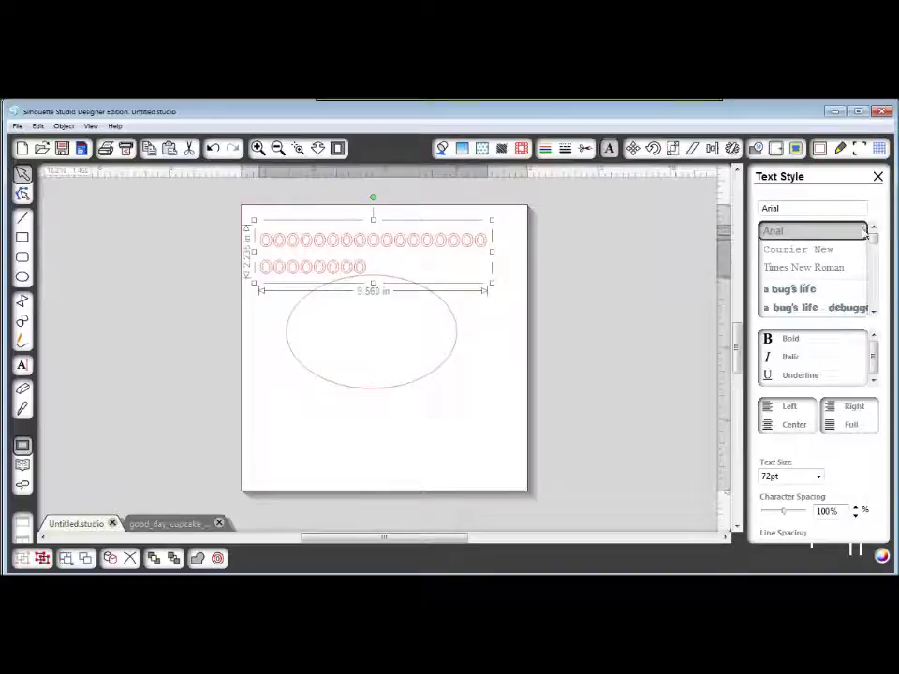
Set the O's text font to Aharoni and reopen the text for editing.
mouse_move(873, 233)
left_mouse_down()
mouse_move(875, 246)
mouse_move(873, 237)
left_mouse_up()
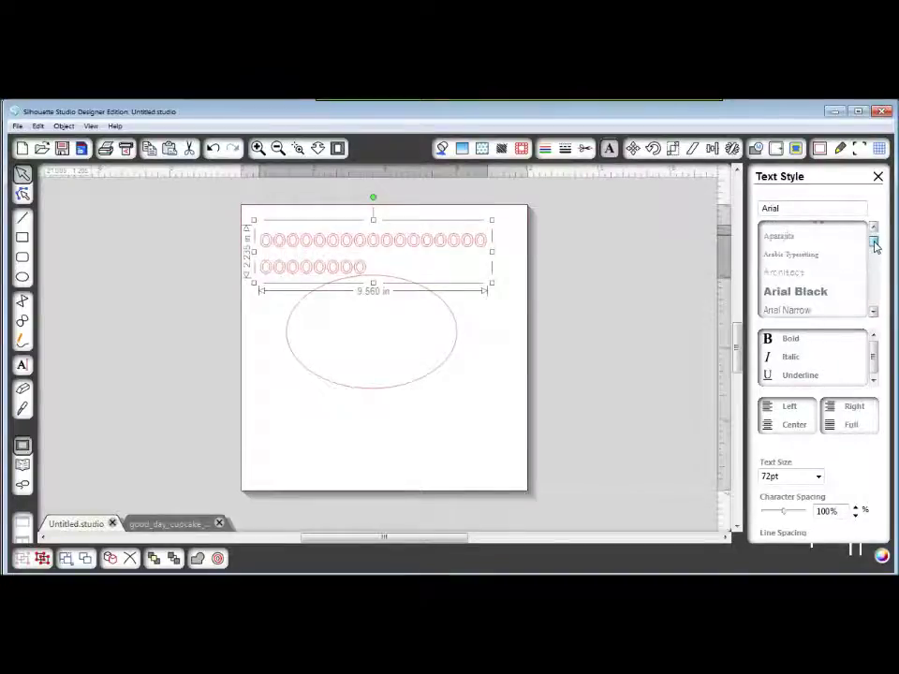
double_click(795, 209)
type("aharoni")
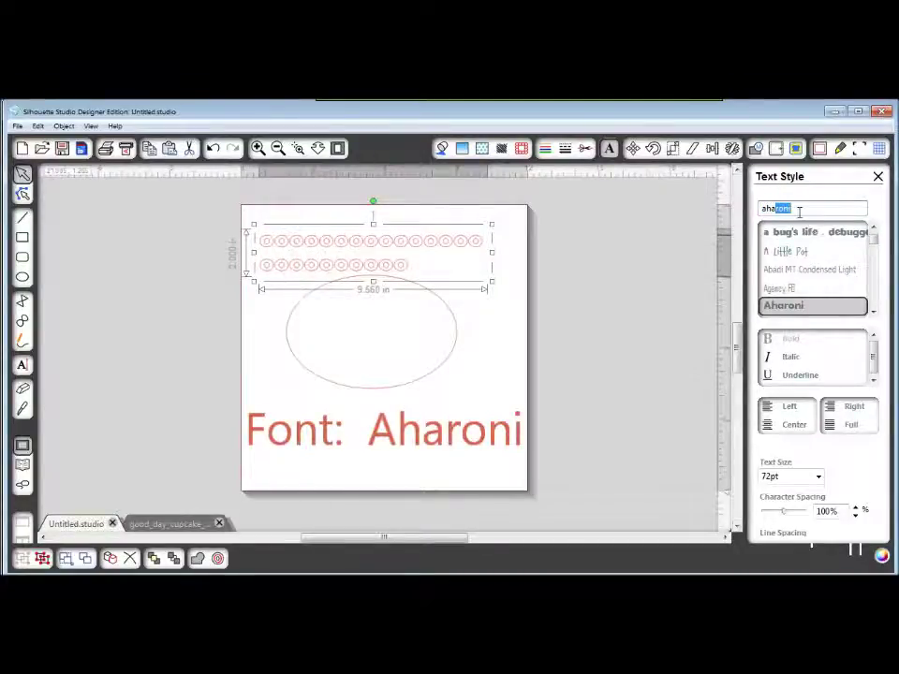
left_click(494, 309)
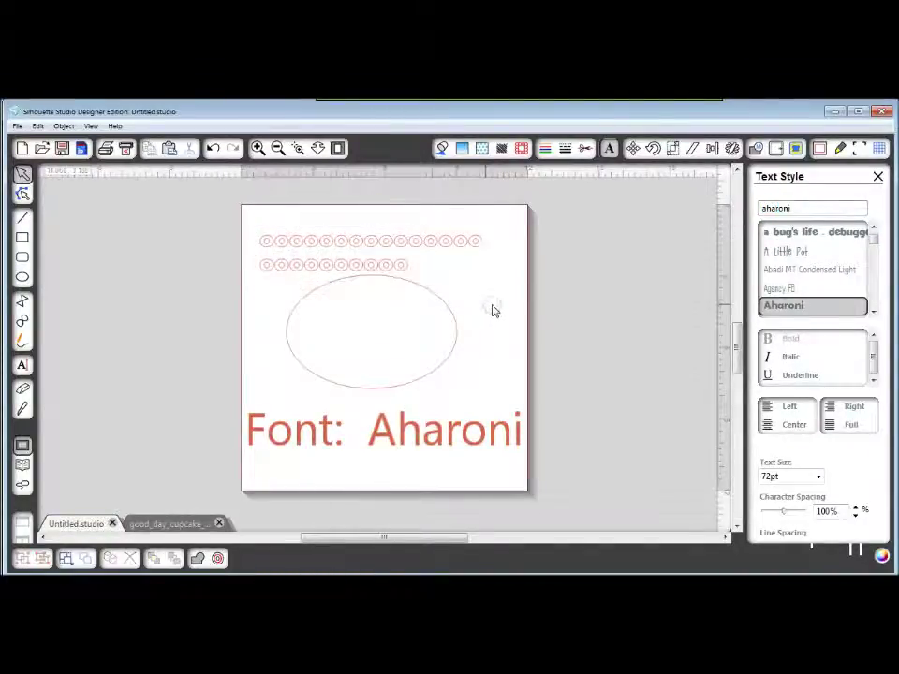
double_click(330, 245)
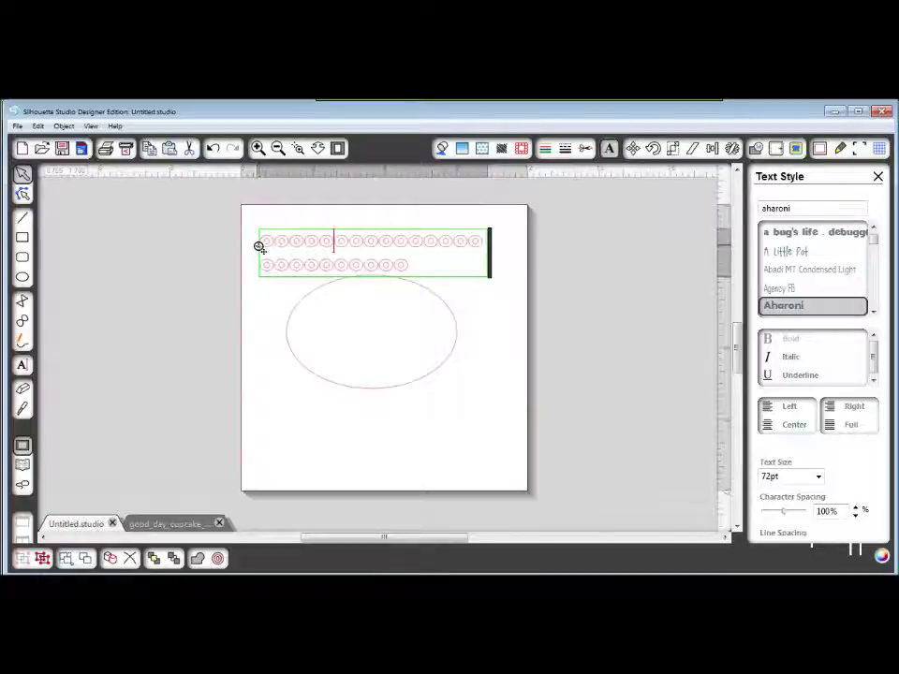
Attach the O's text to the oval so the letters flow along its outline.
right_click(258, 248)
left_click(251, 254)
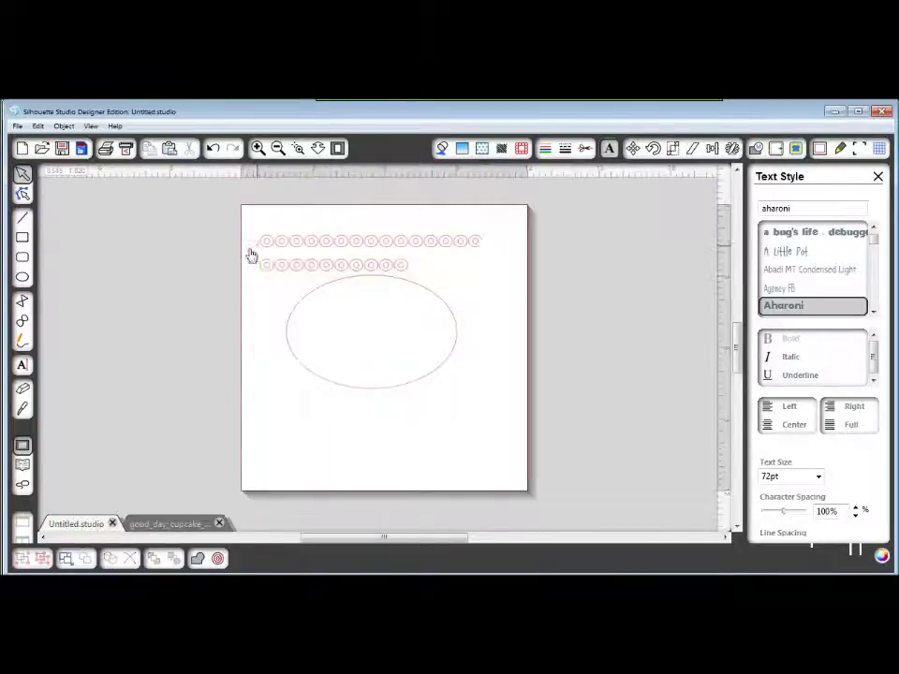
left_click(258, 247)
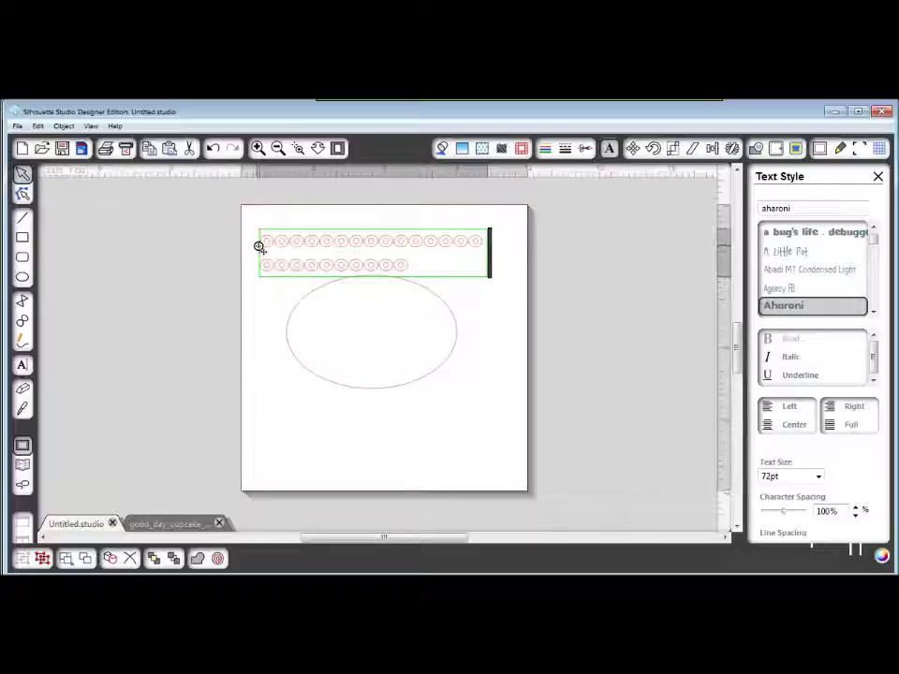
left_click_drag(259, 247, 300, 301)
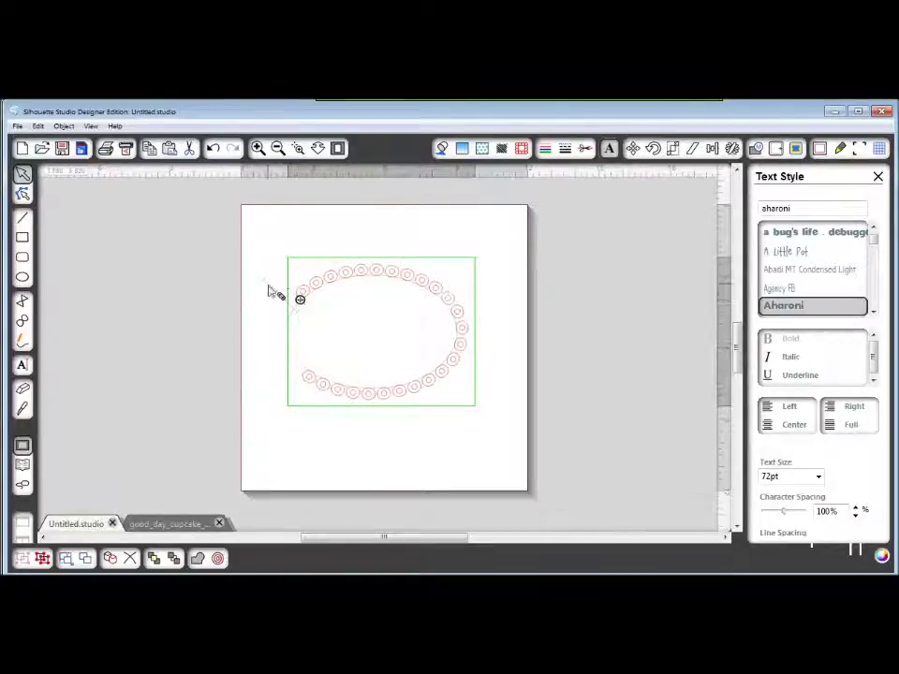
Add four more o's, slide the ring along the oval, and set character spacing to 95%.
left_click_drag(281, 297, 287, 297)
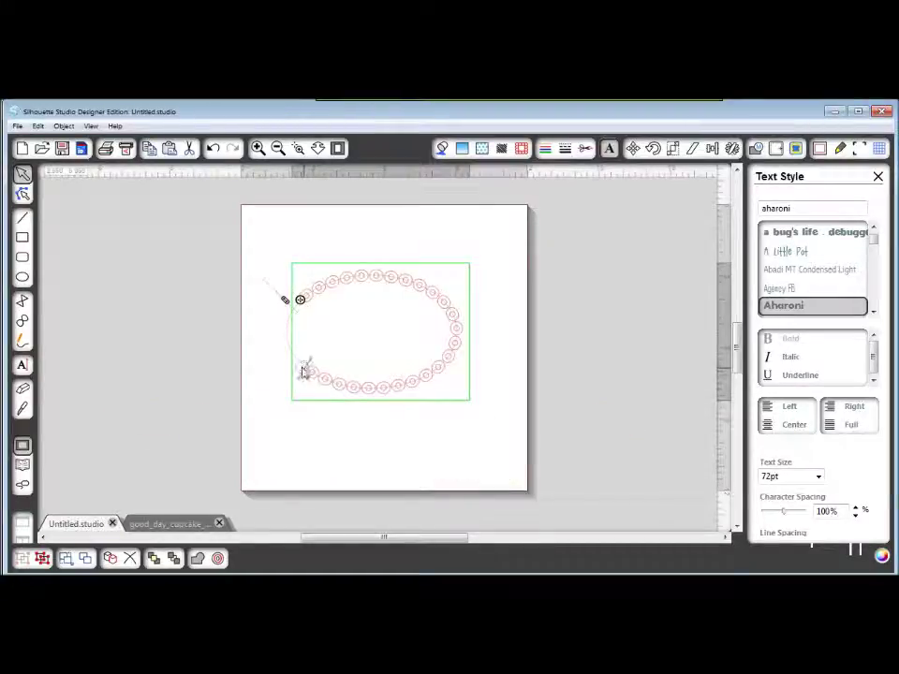
type("ooooooo")
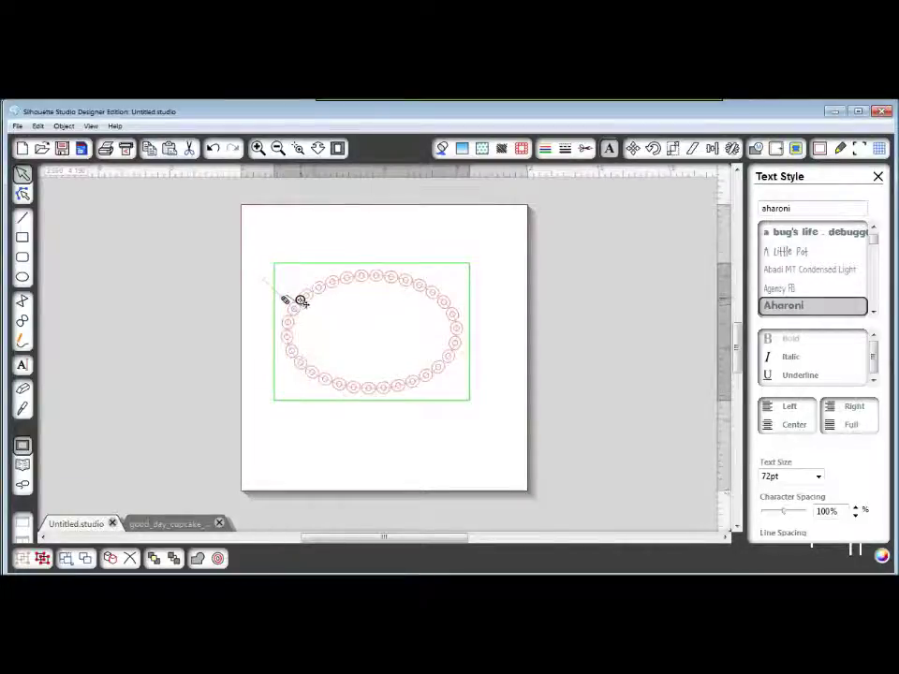
mouse_move(300, 301)
left_mouse_down()
mouse_move(319, 287)
mouse_move(306, 294)
left_mouse_up()
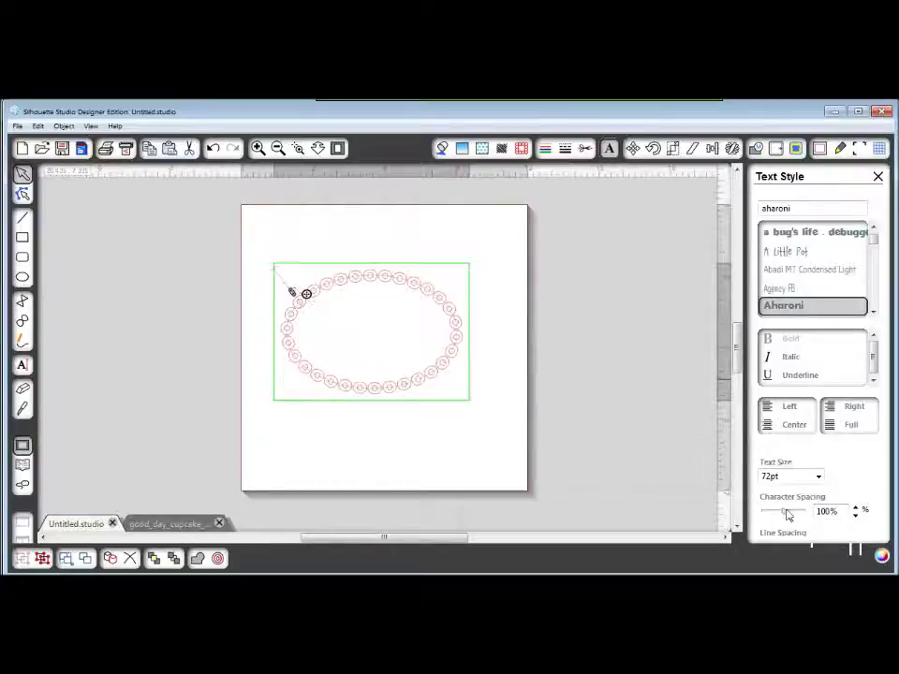
left_click_drag(786, 516, 784, 517)
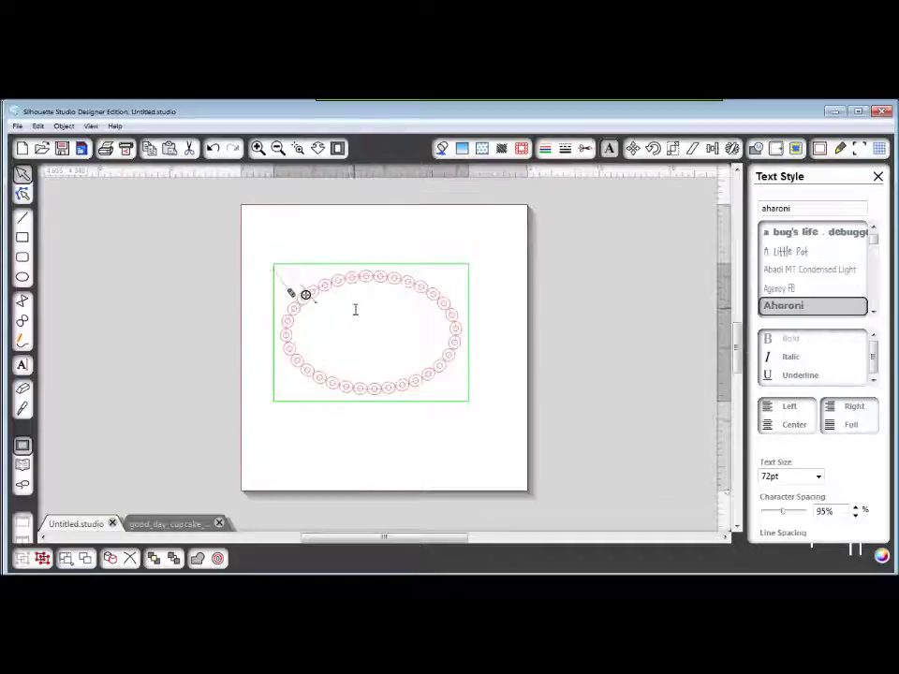
Select the ring of O's and choose Release under Compound Paths in the Modify panel.
left_click(419, 248)
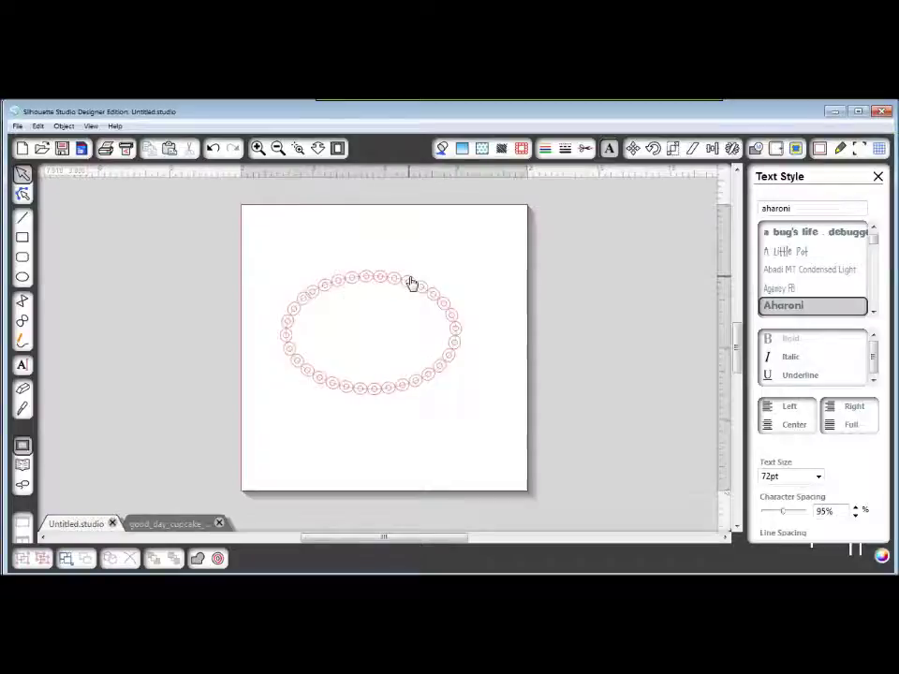
left_click(410, 283)
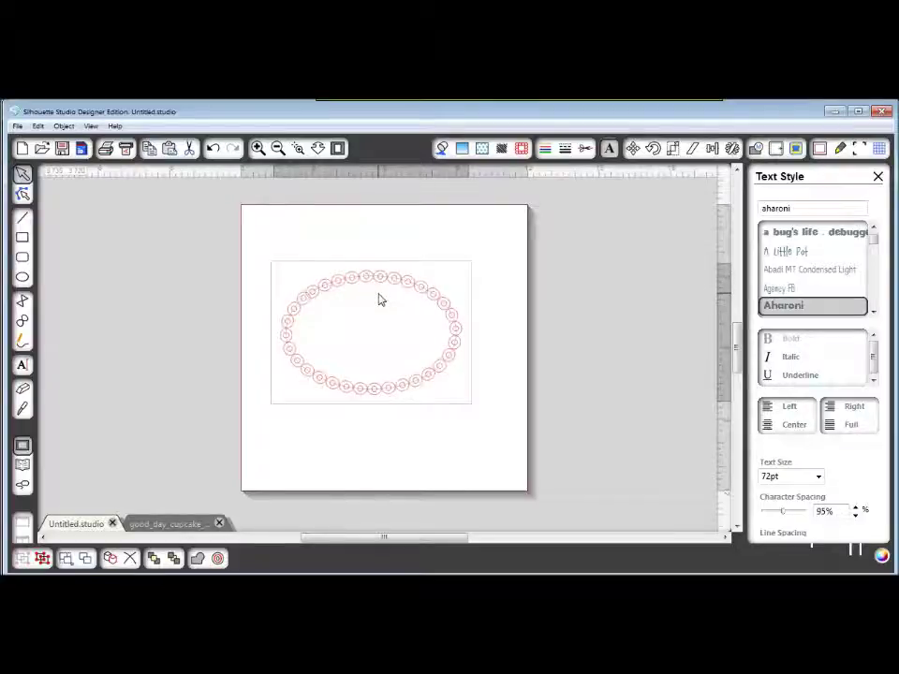
left_click(756, 148)
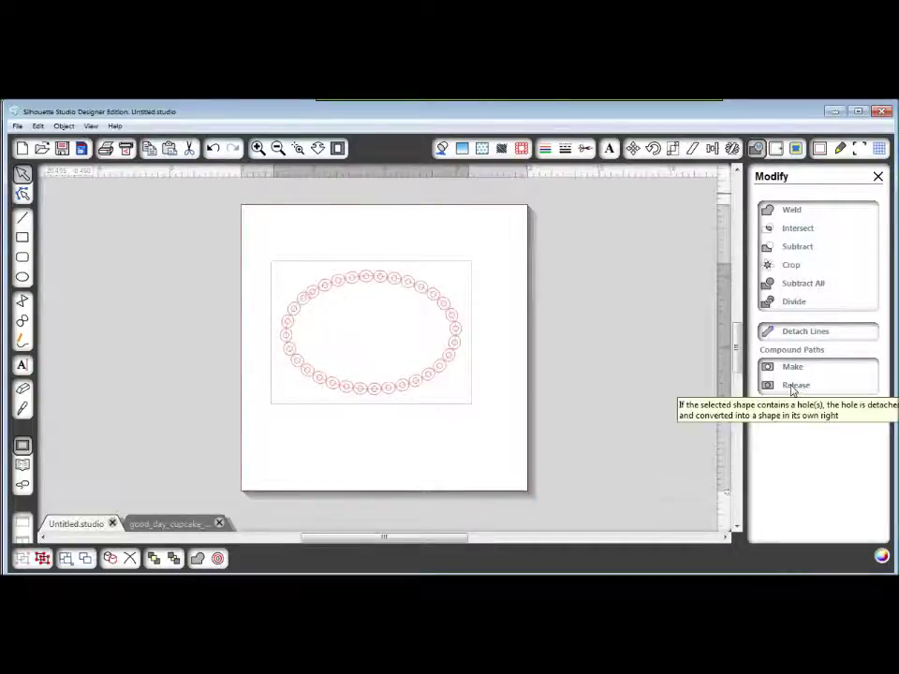
left_click(794, 387)
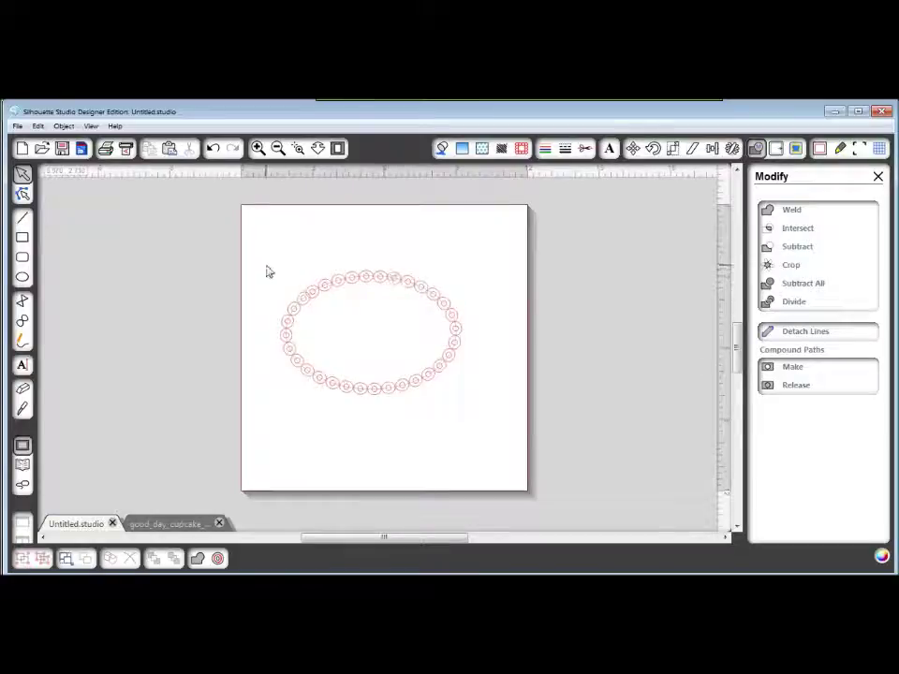
Weld the marquee-selected ring of O circles into a single outline.
left_click_drag(249, 254, 518, 423)
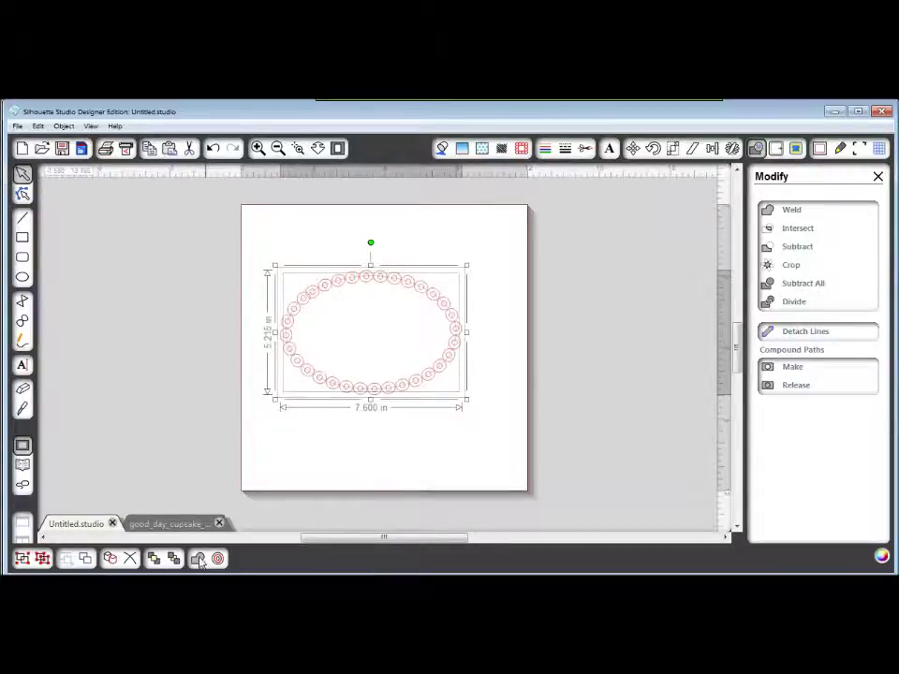
left_click(199, 560)
left_click(458, 421)
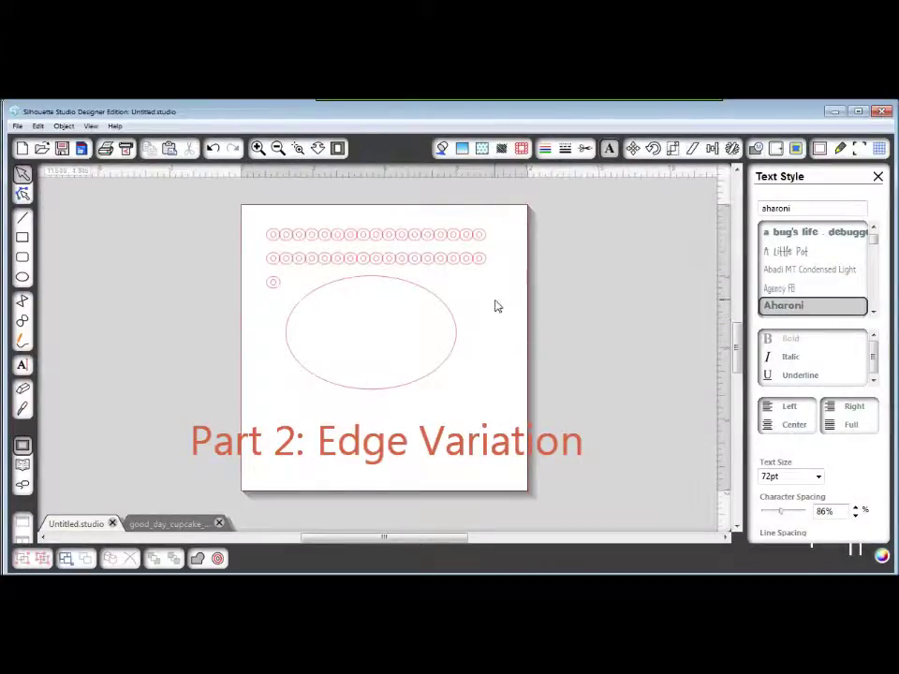
Place the rows of O's onto the oval path, spaced at 86%.
left_click(275, 235)
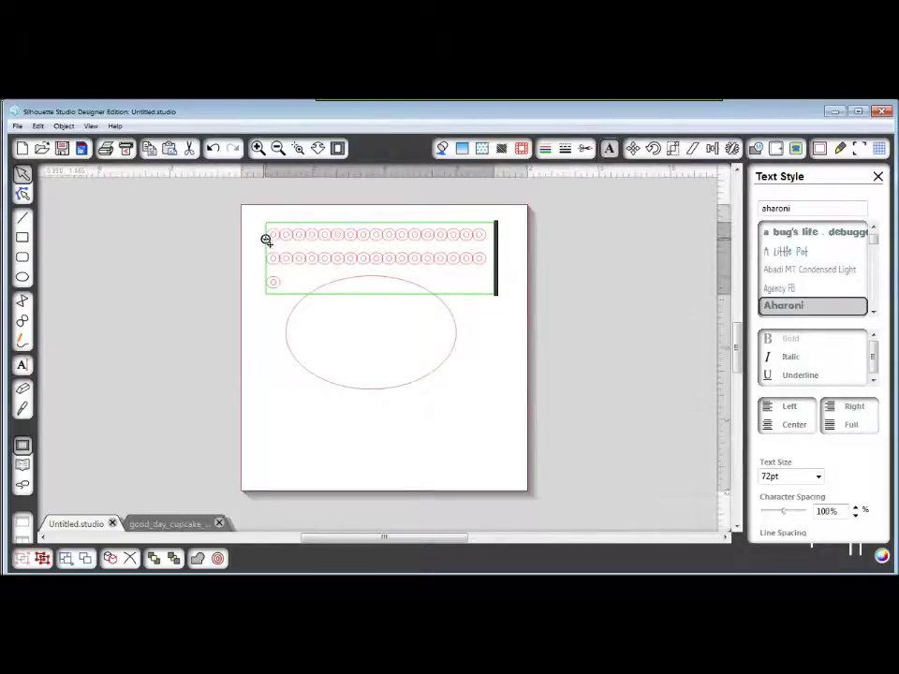
left_click_drag(265, 239, 291, 310)
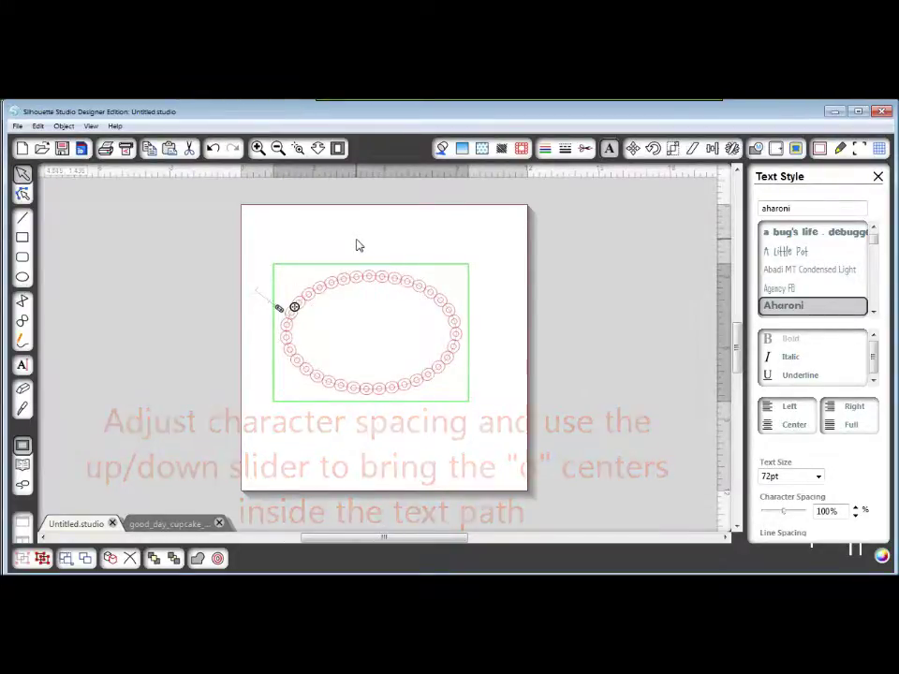
left_click(357, 248)
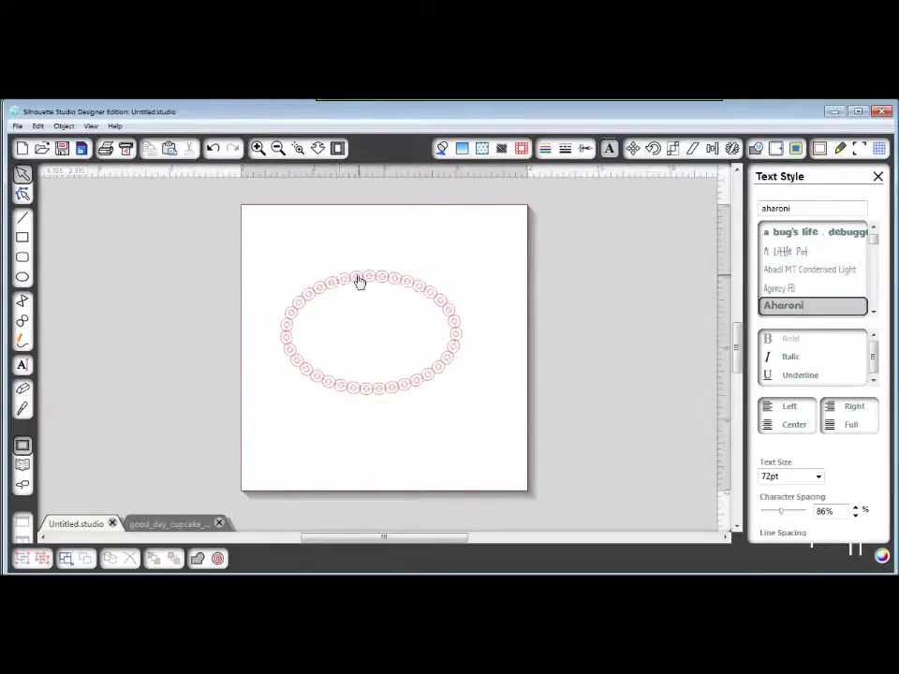
Weld the O ring into one scalloped oval outline and zoom in on it.
left_click_drag(262, 257, 496, 420)
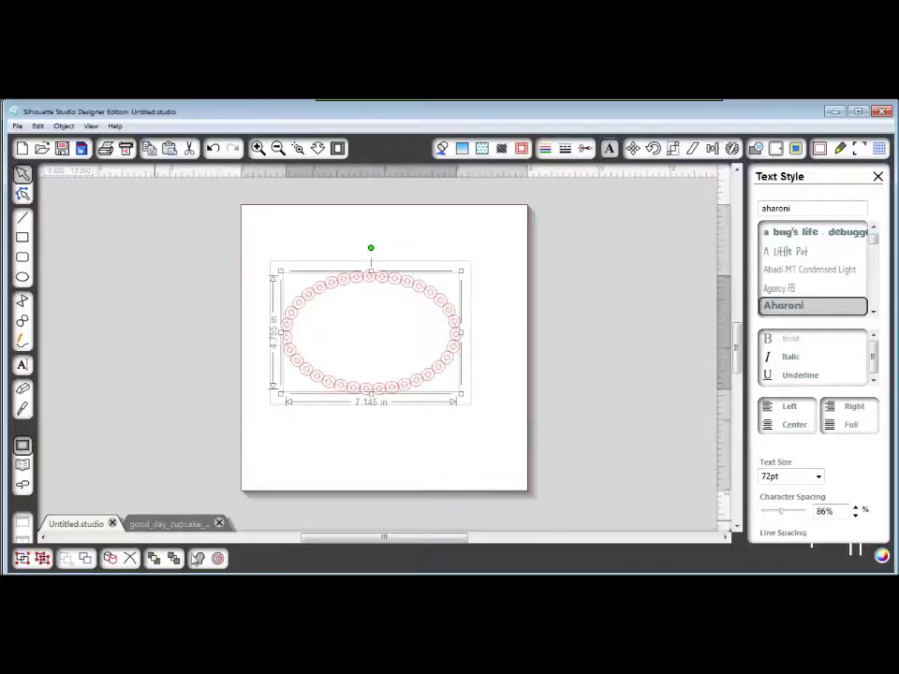
left_click(198, 559)
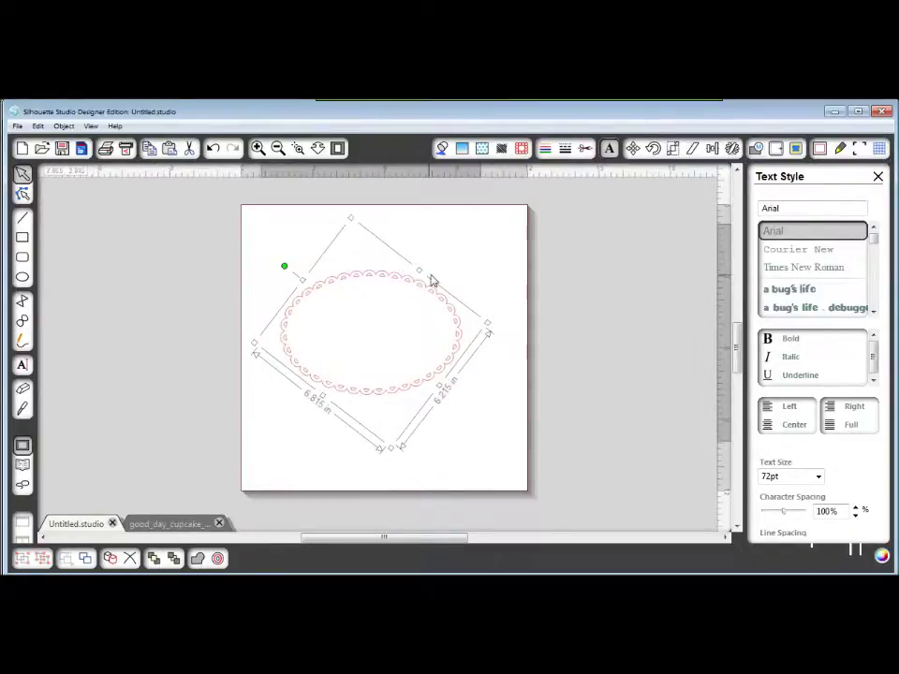
left_click(334, 198)
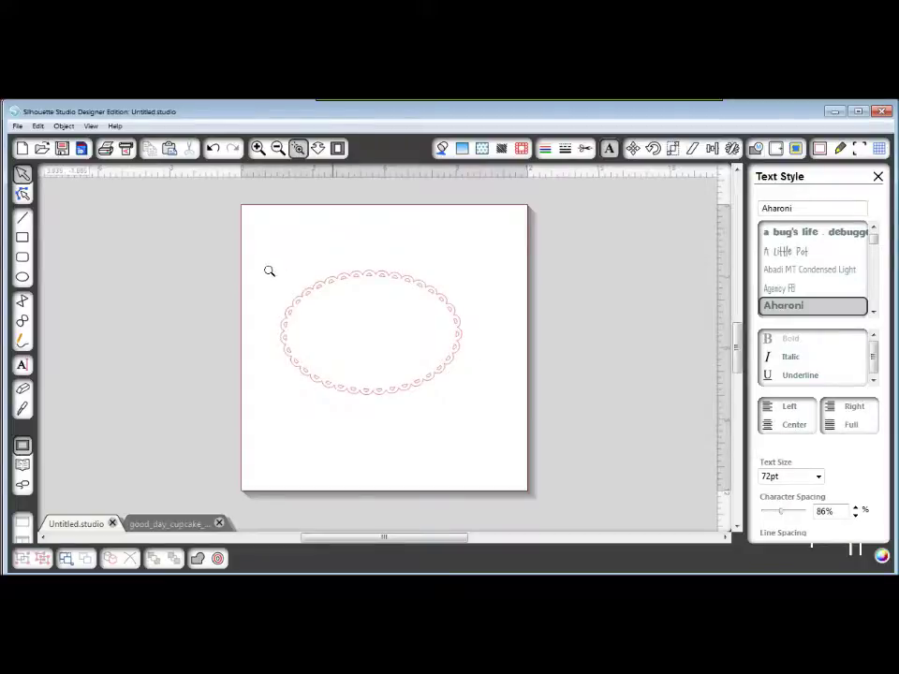
left_click_drag(269, 267, 476, 408)
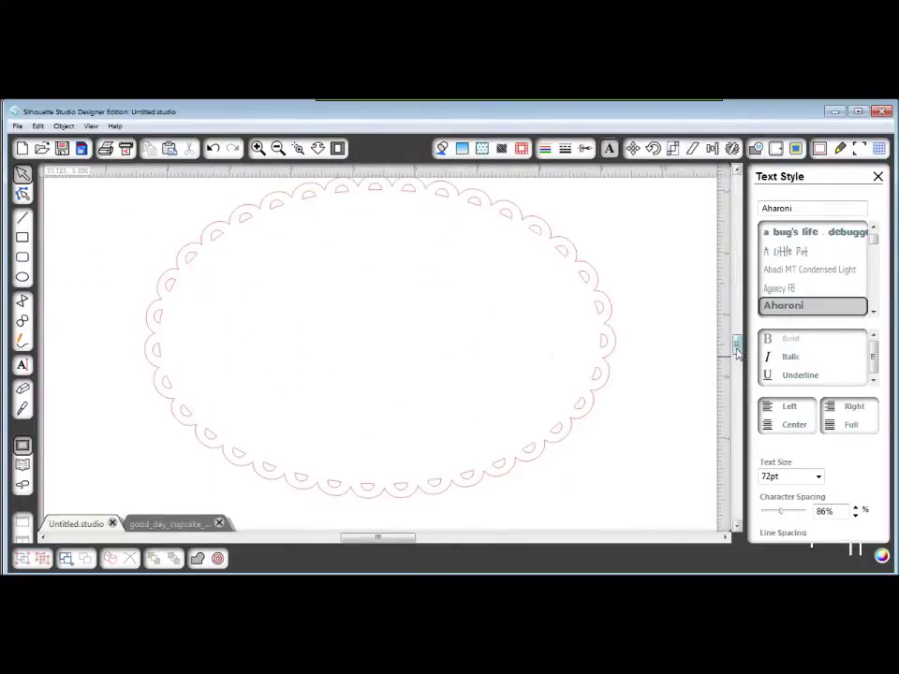
left_click_drag(737, 349, 735, 341)
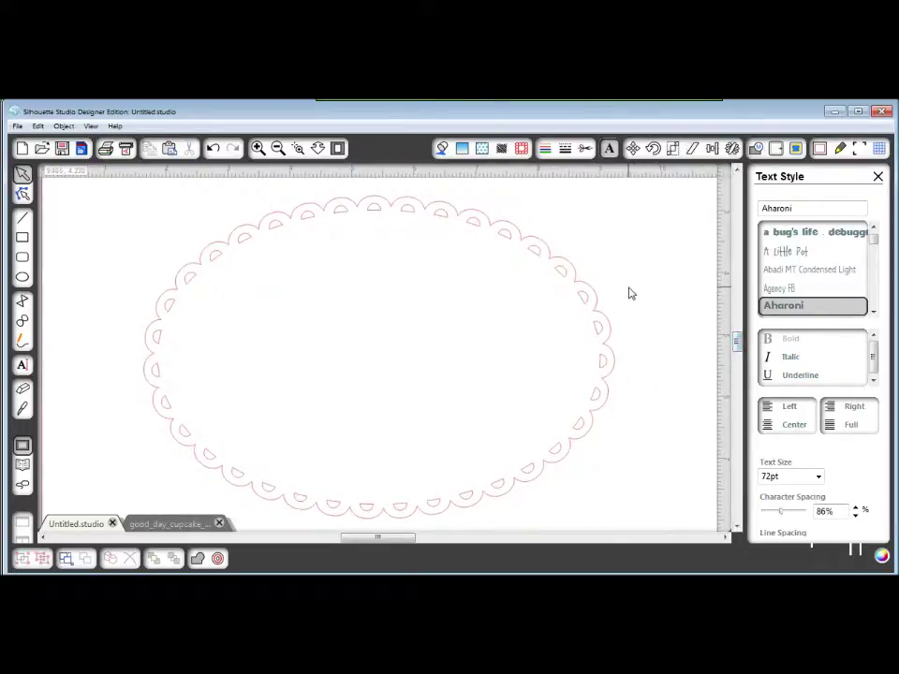